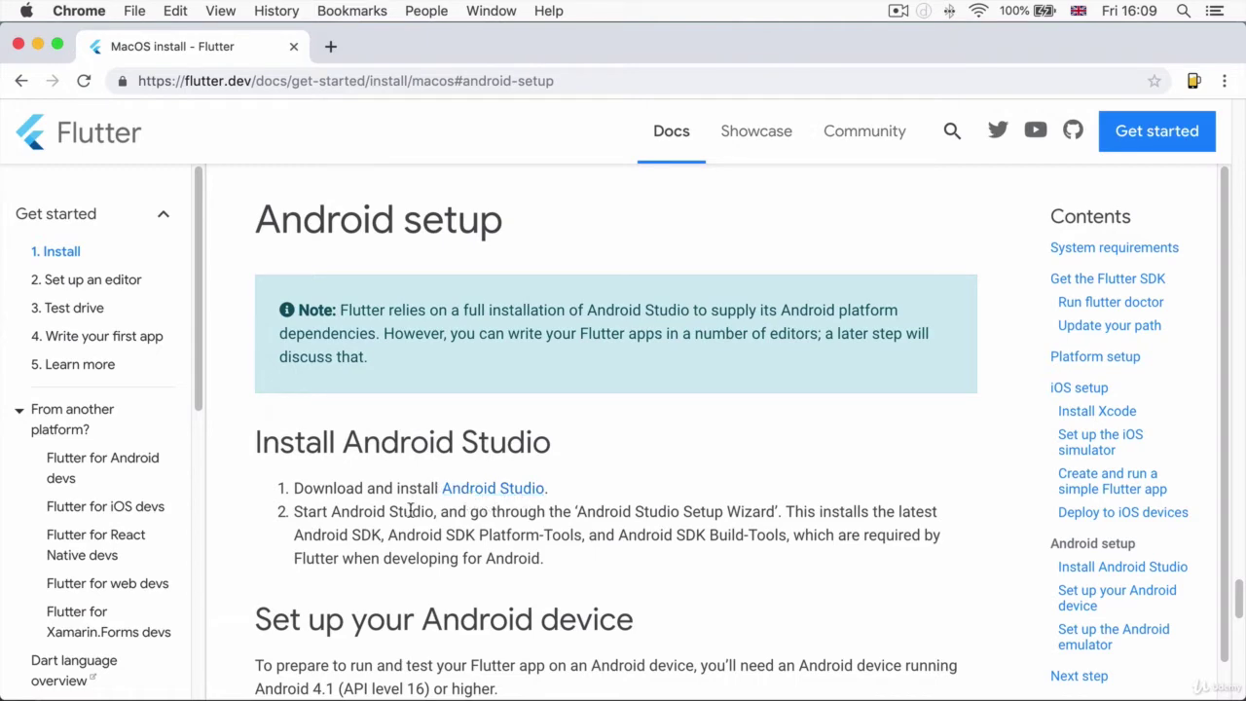
- Open the Android Studio download page from the Flutter Android setup guide in a new tab and view its download section
super+click(506, 492)
click(340, 51)
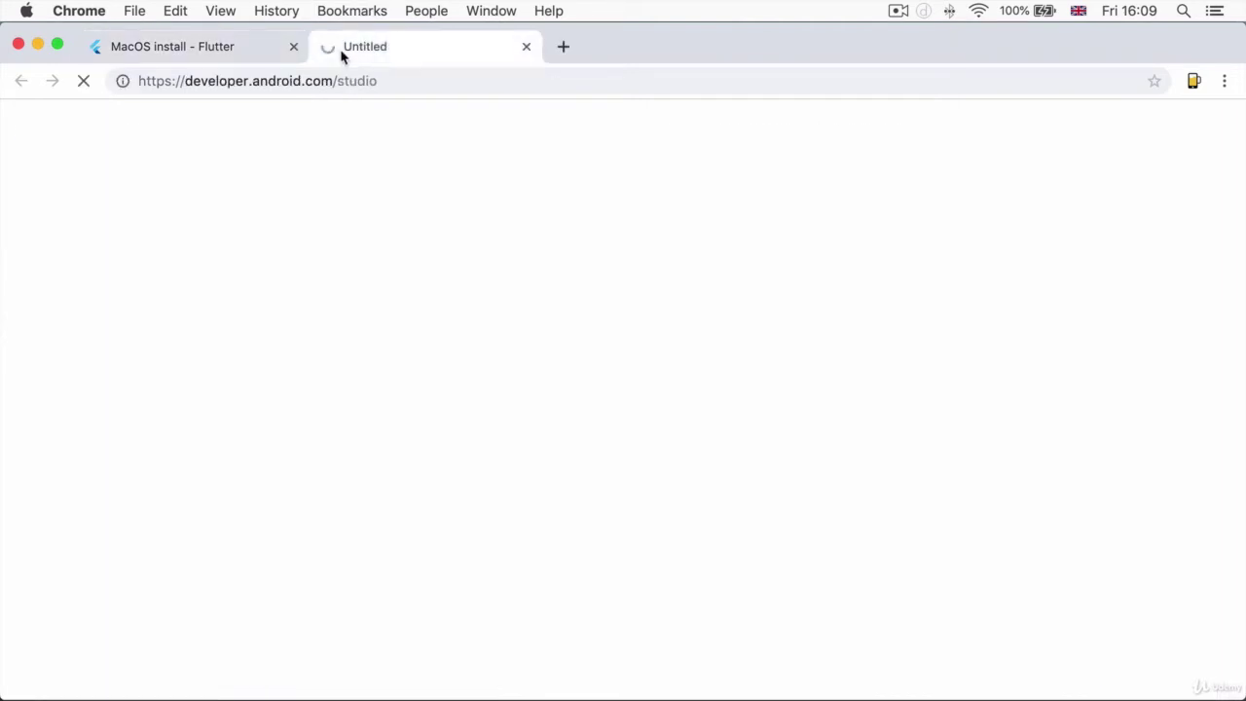
scroll(867, 358, down, 1)
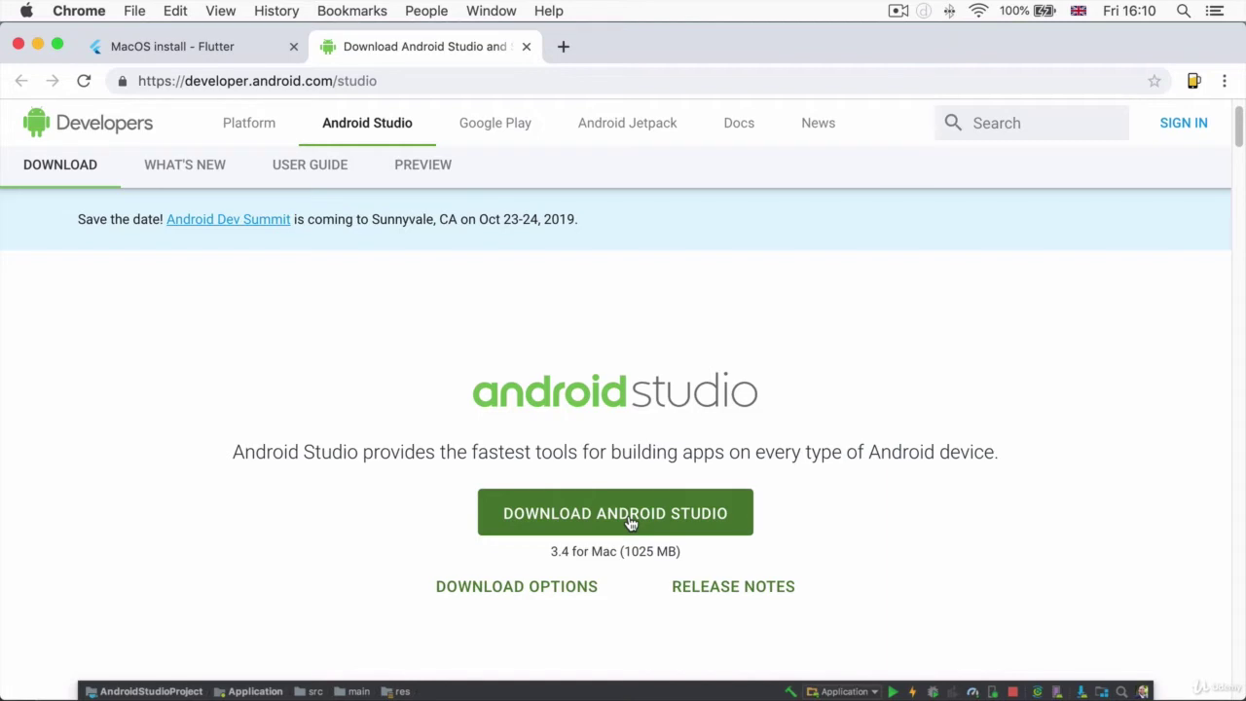
- Switch to Android Studio and open the plugin repository browser from the plugin preferences
click(605, 697)
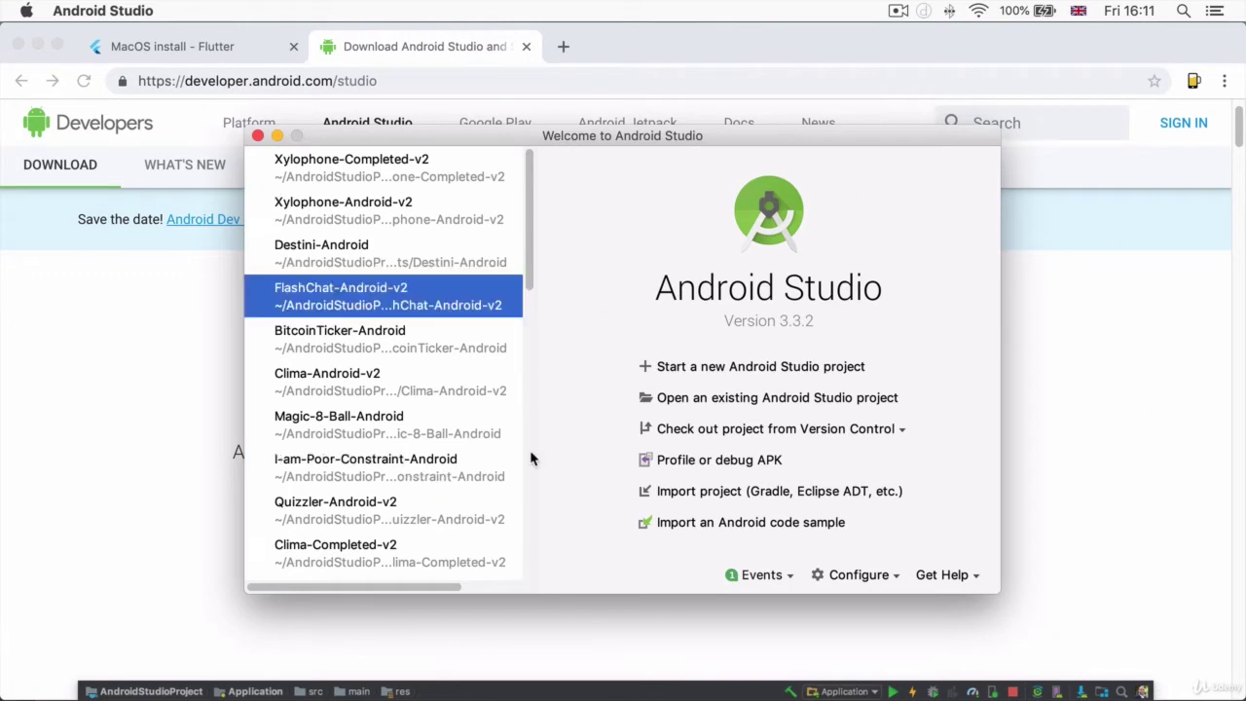
click(861, 580)
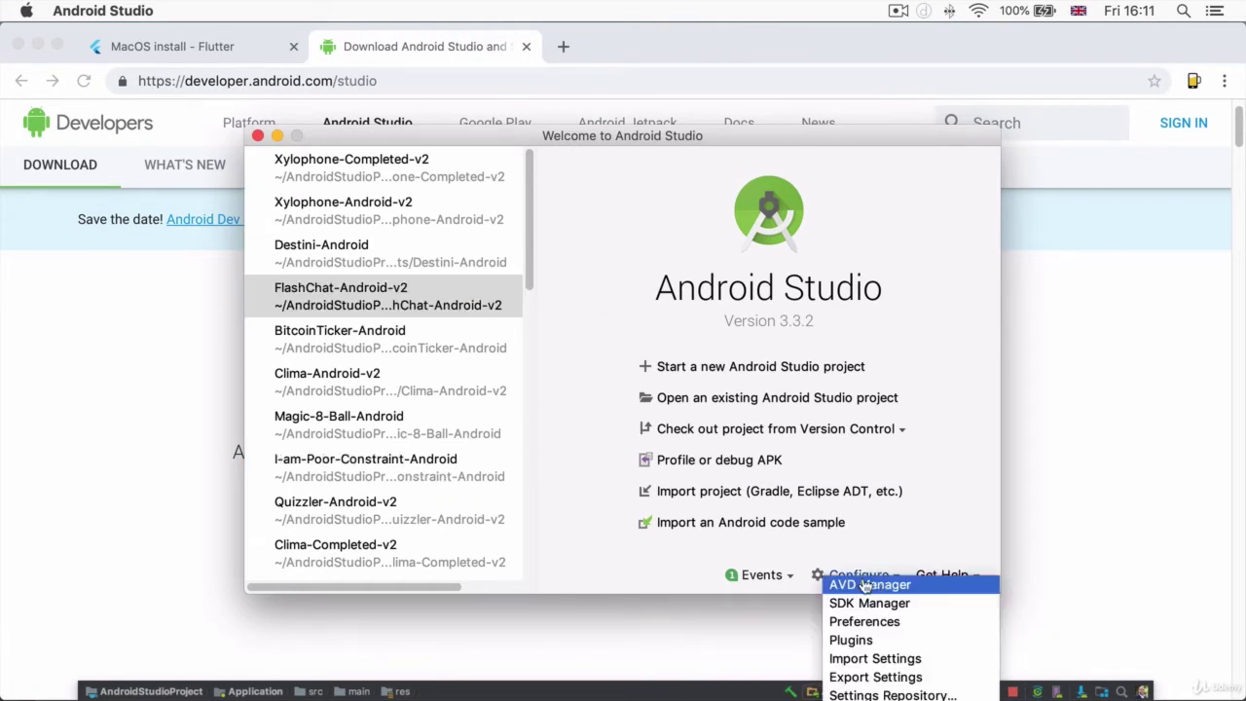
click(910, 625)
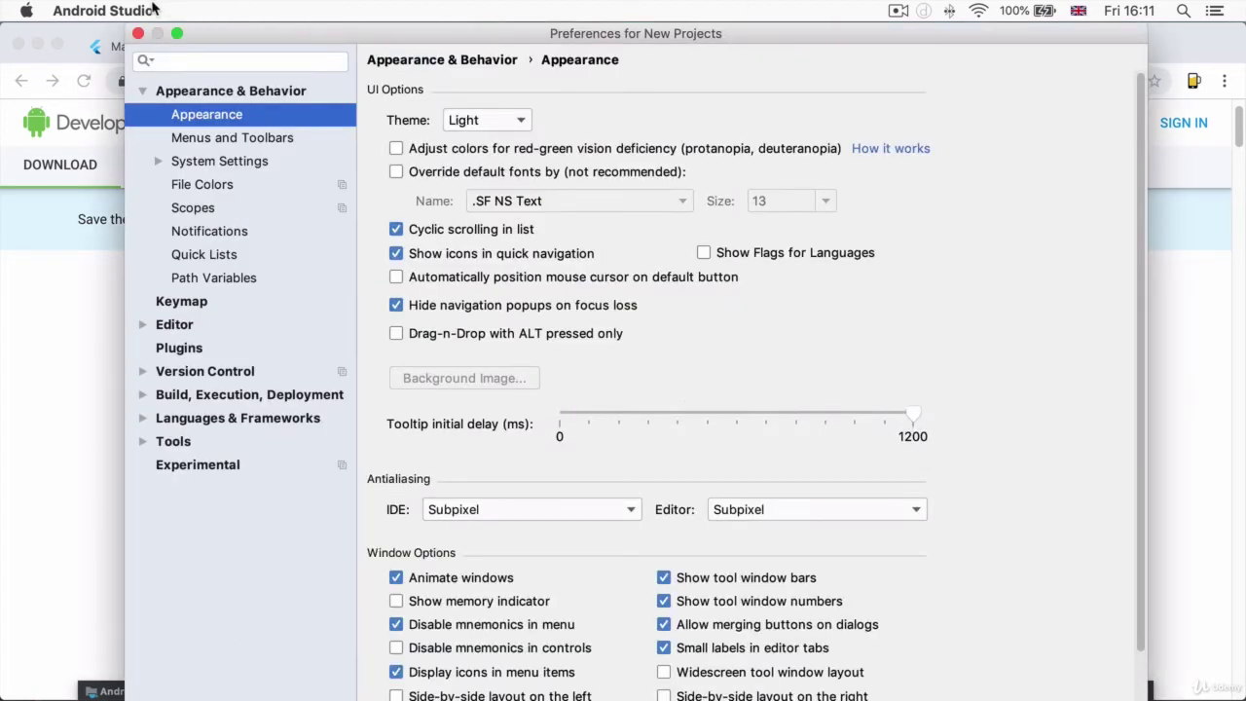
click(83, 14)
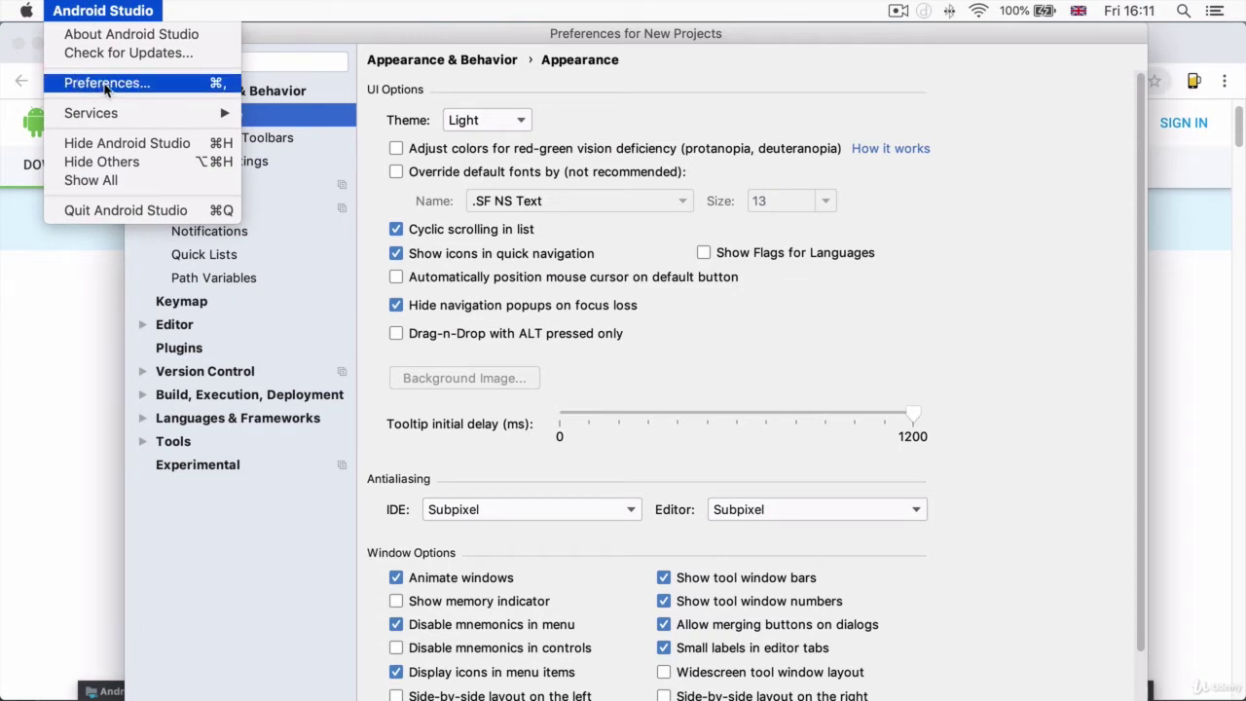
click(323, 666)
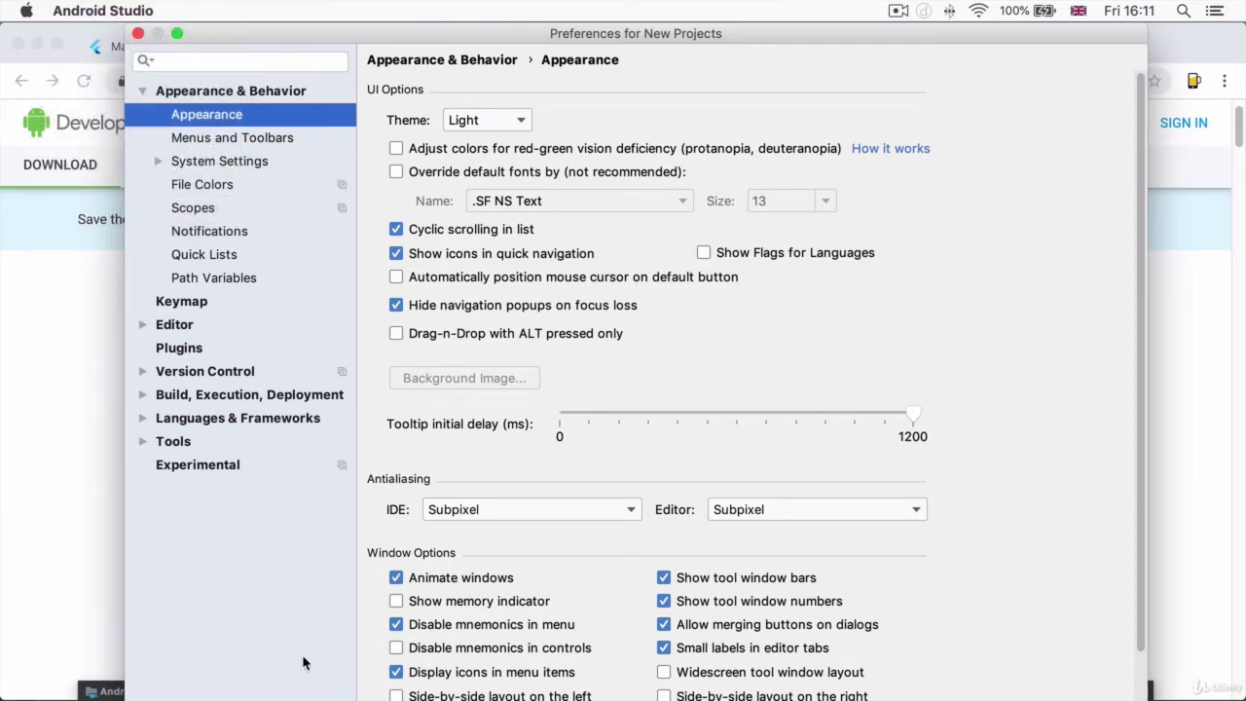
click(180, 349)
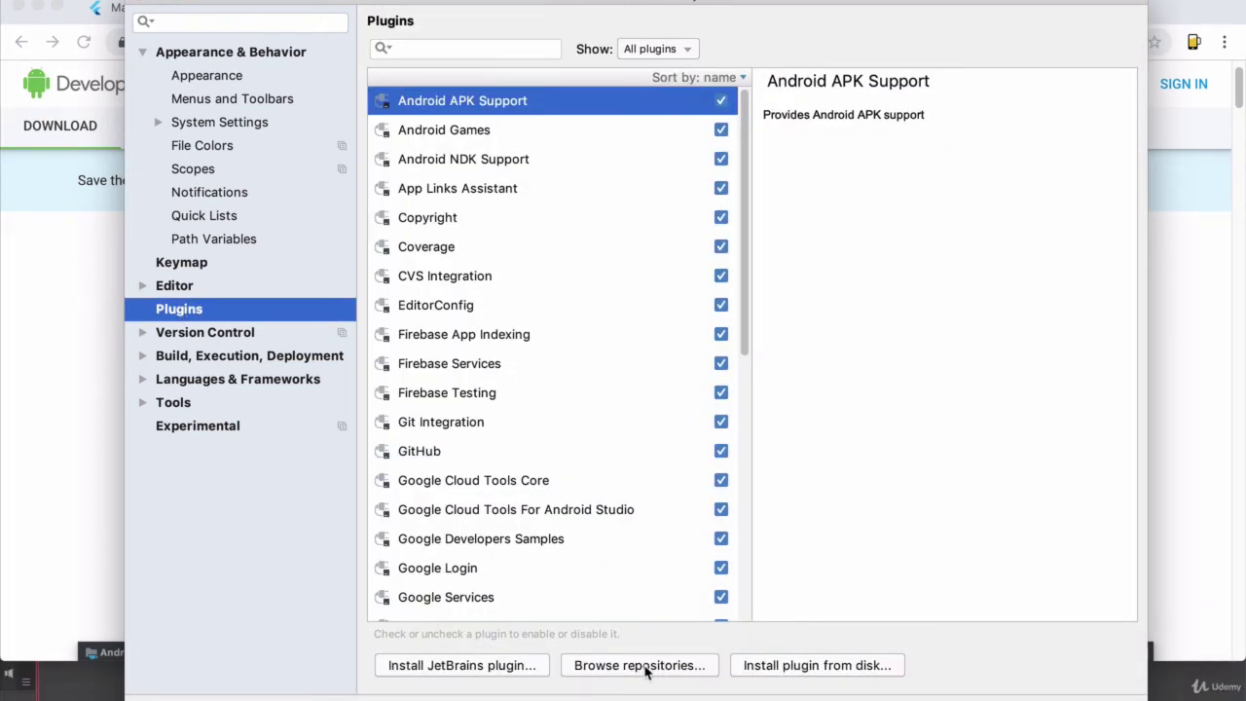
click(639, 664)
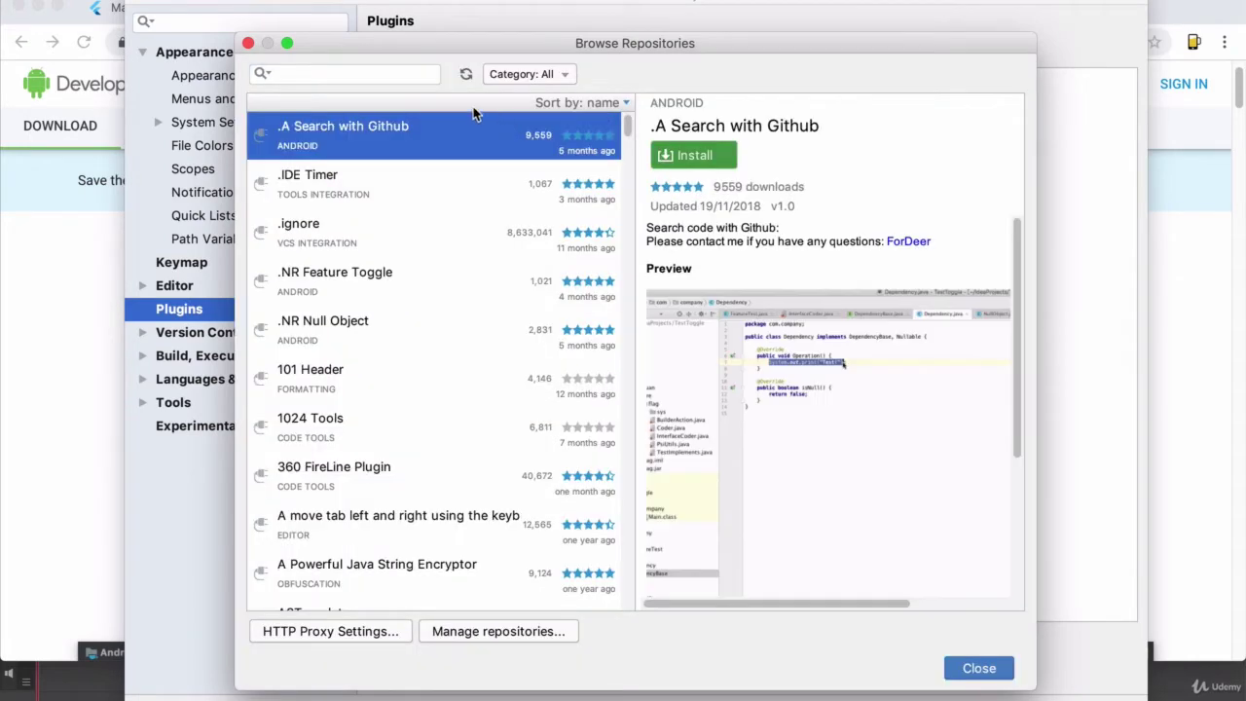
- Find the Flutter language plugin in the repositories and install it together with the required Dart plugin, accepting the third-party privacy note
click(361, 75)
text(flutter)
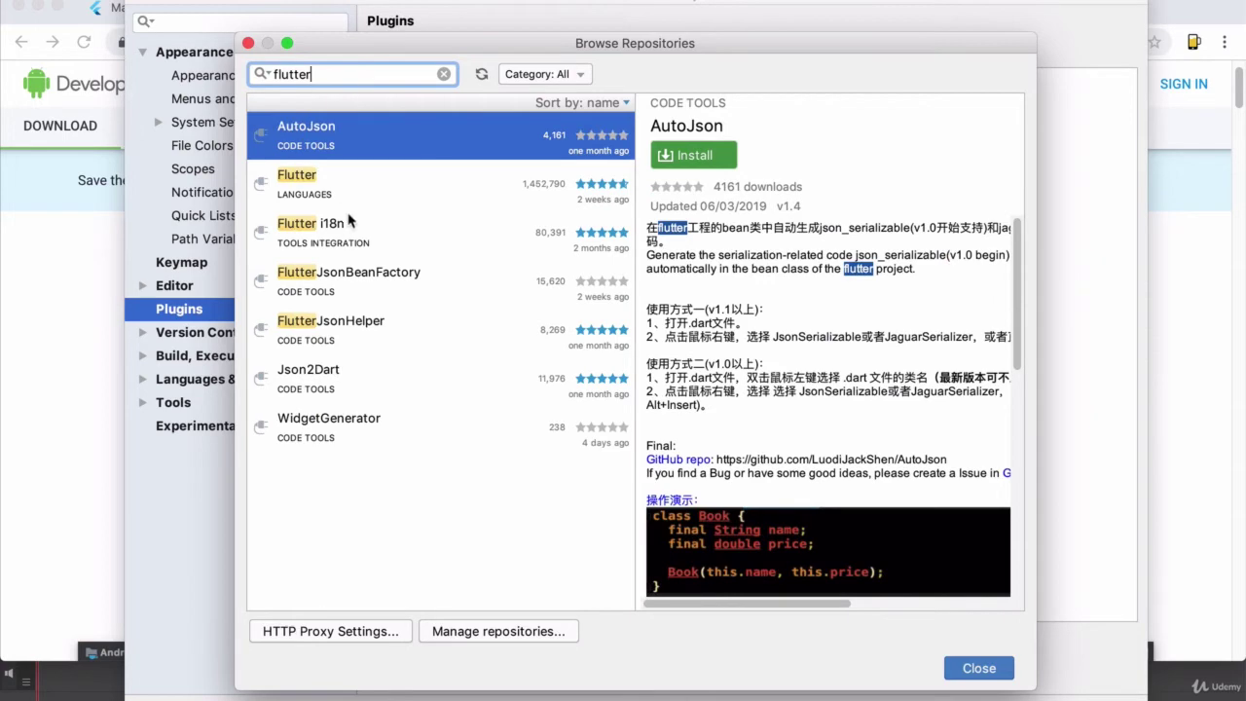
click(345, 194)
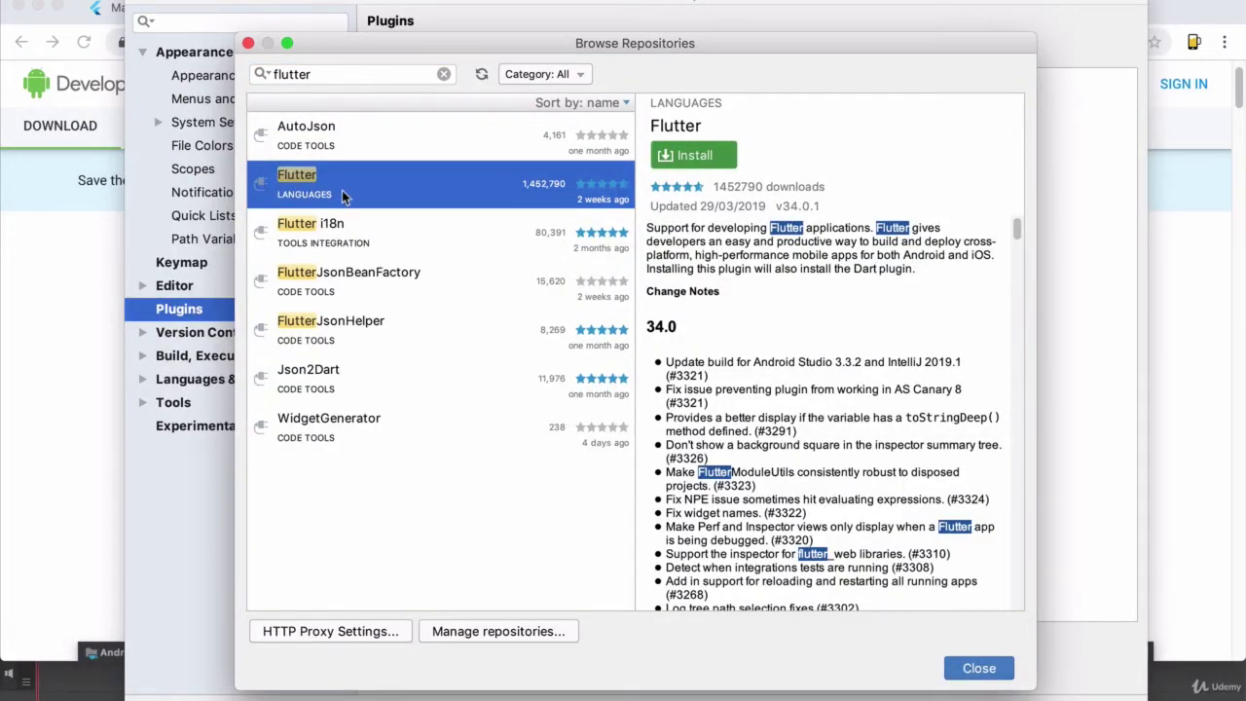
click(676, 163)
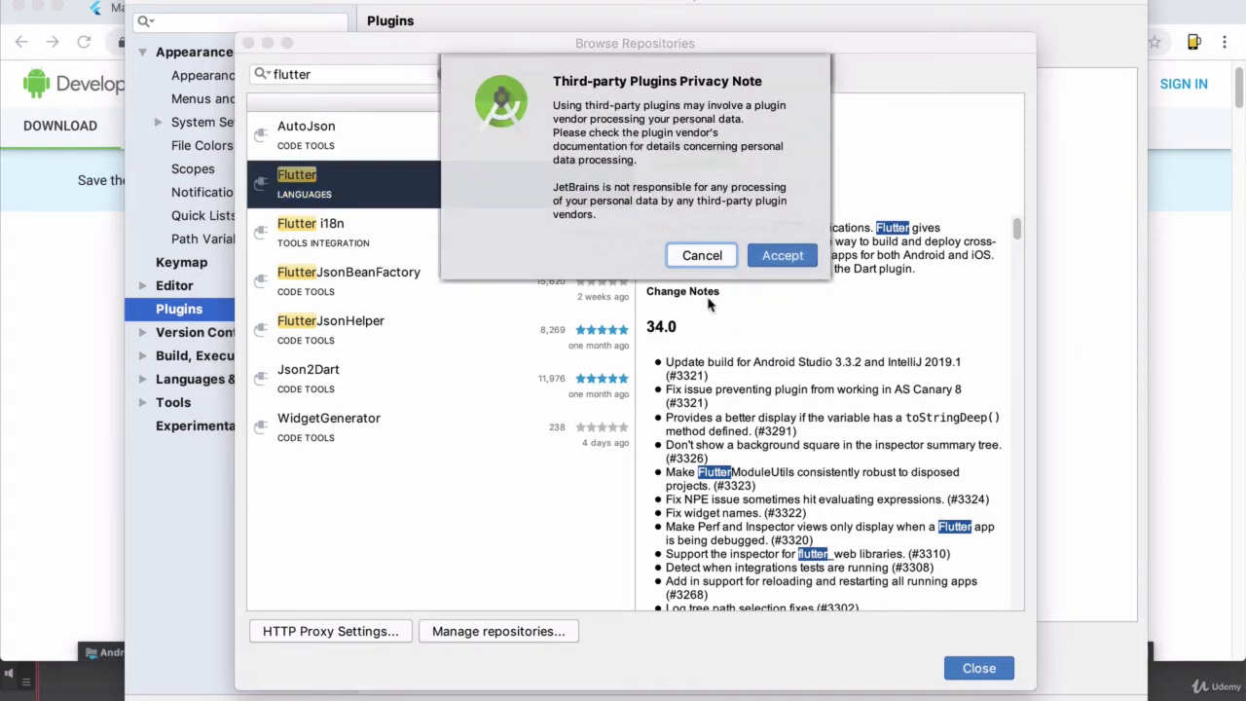
click(796, 255)
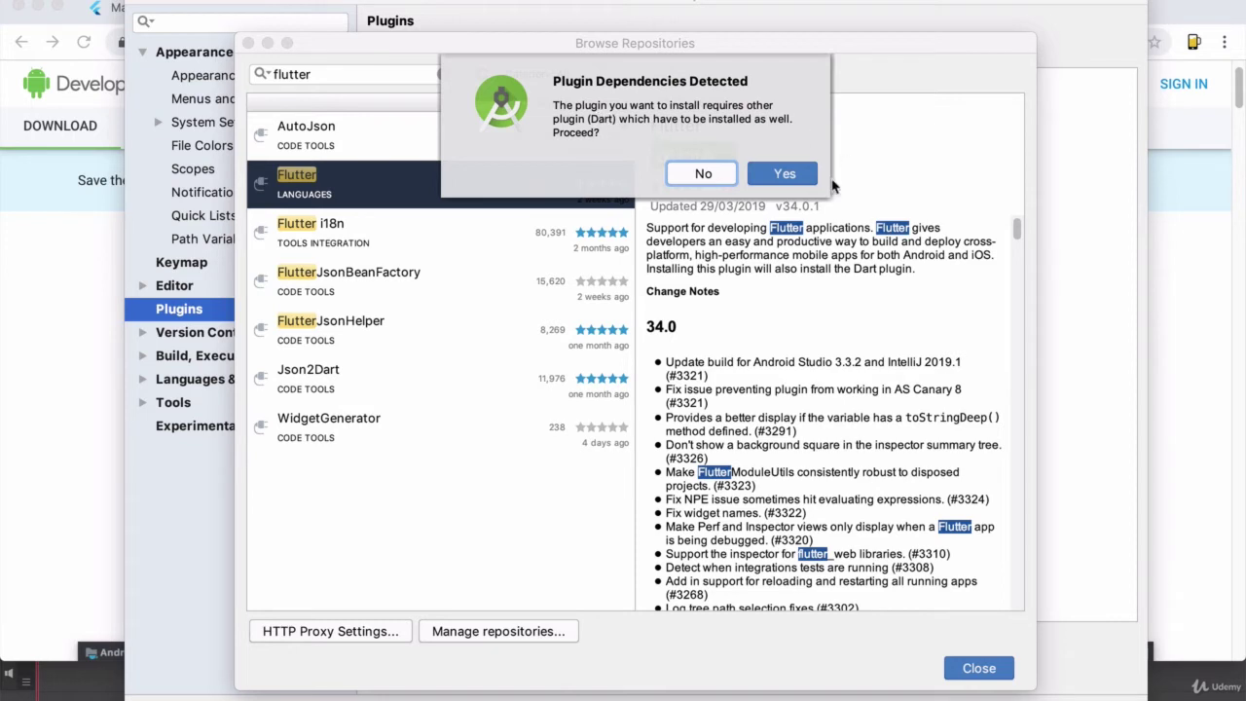
click(794, 176)
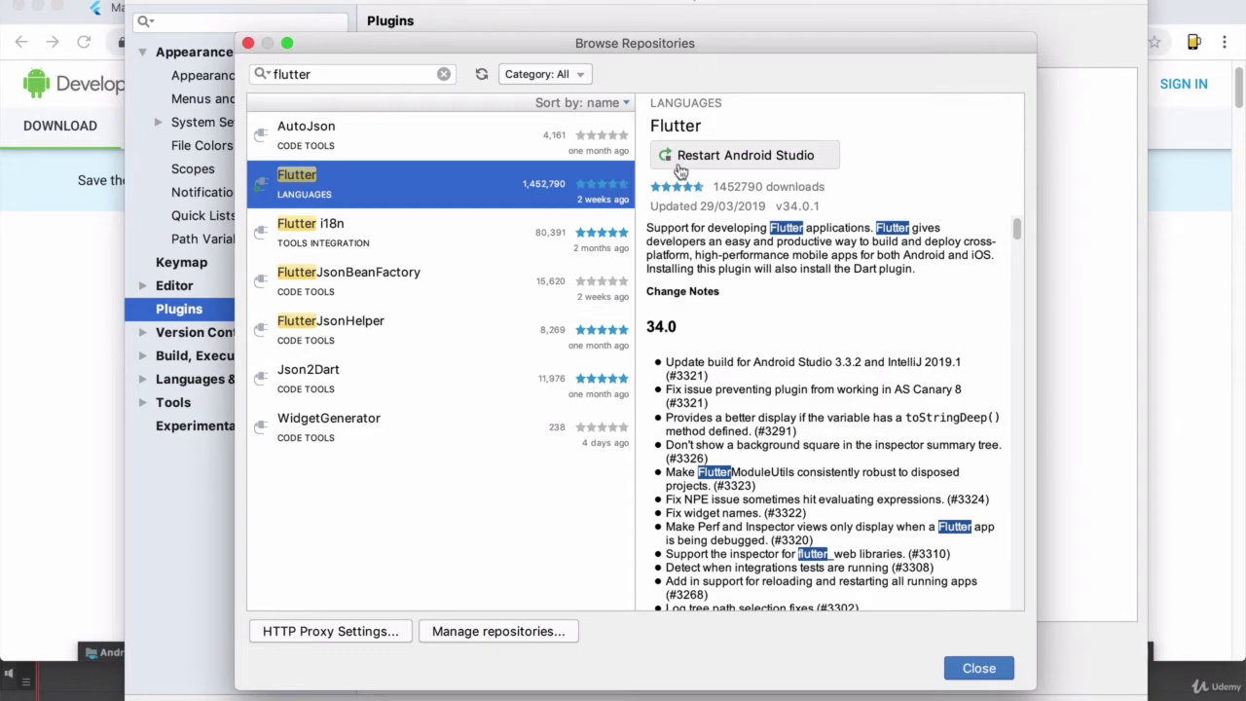
- Look through the installed plugins, confirm the plugin changes and restart Android Studio to activate them
click(751, 159)
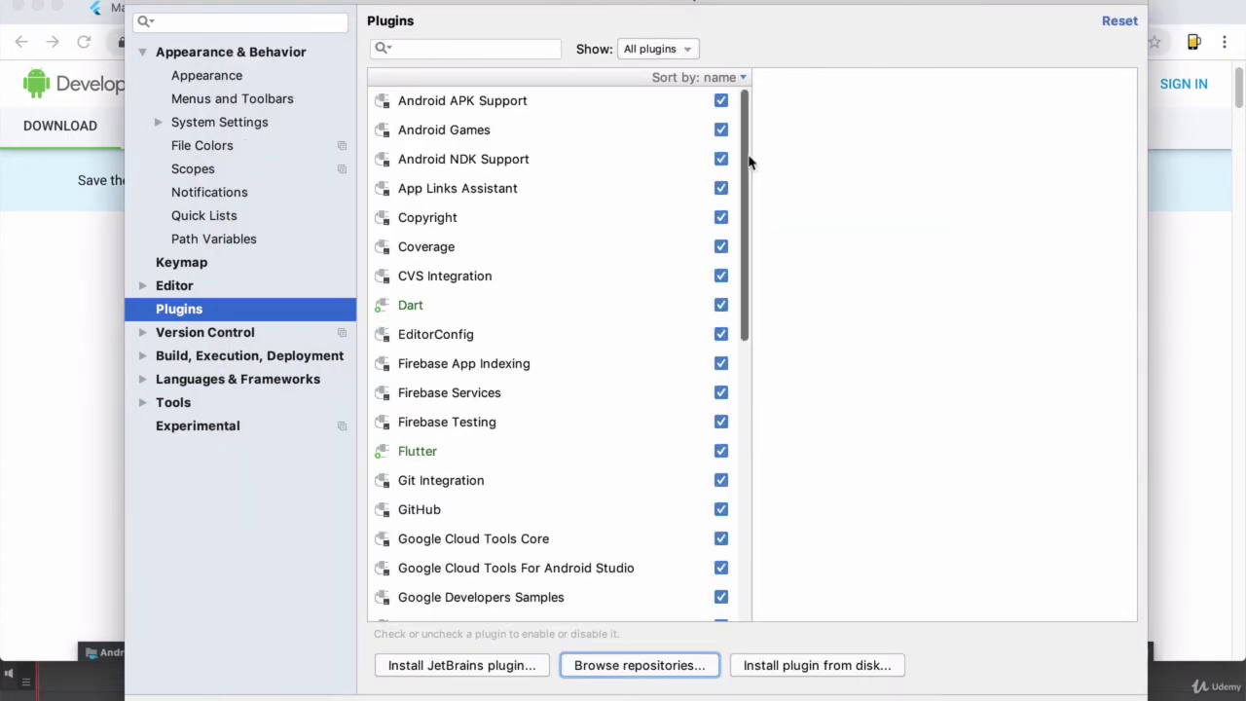
scroll(492, 301, down, 10)
scroll(492, 294, up, 10)
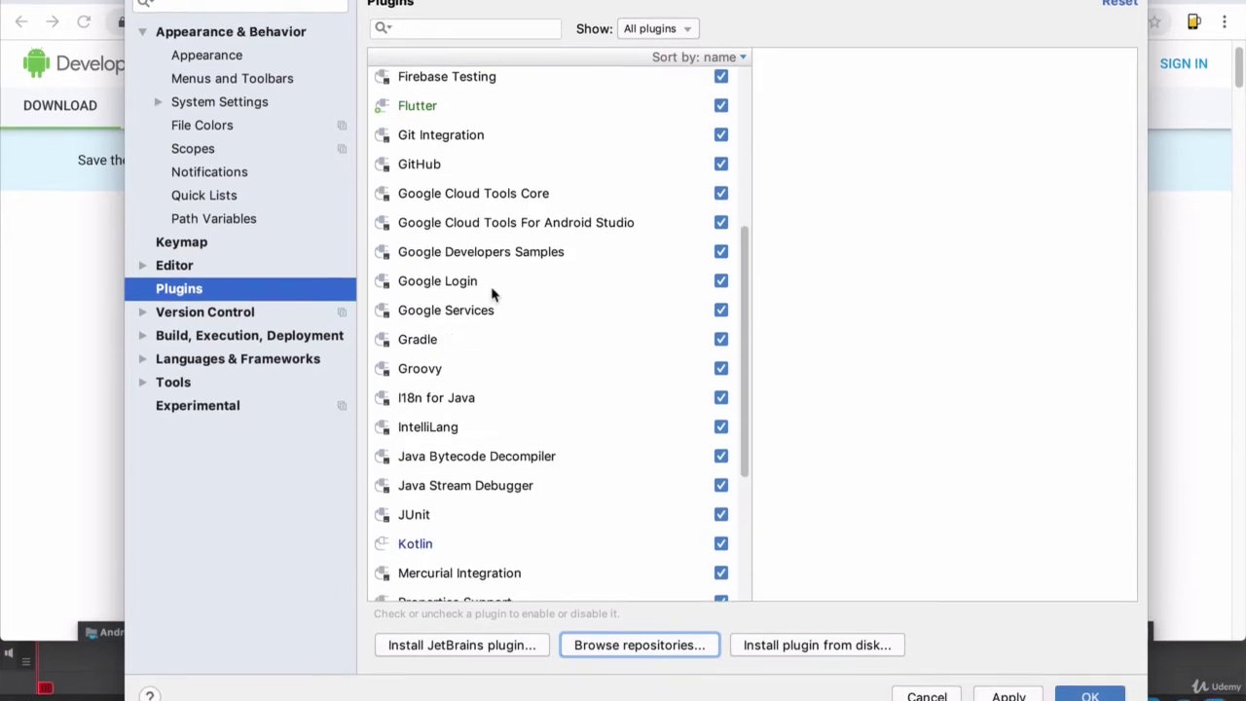
click(1097, 681)
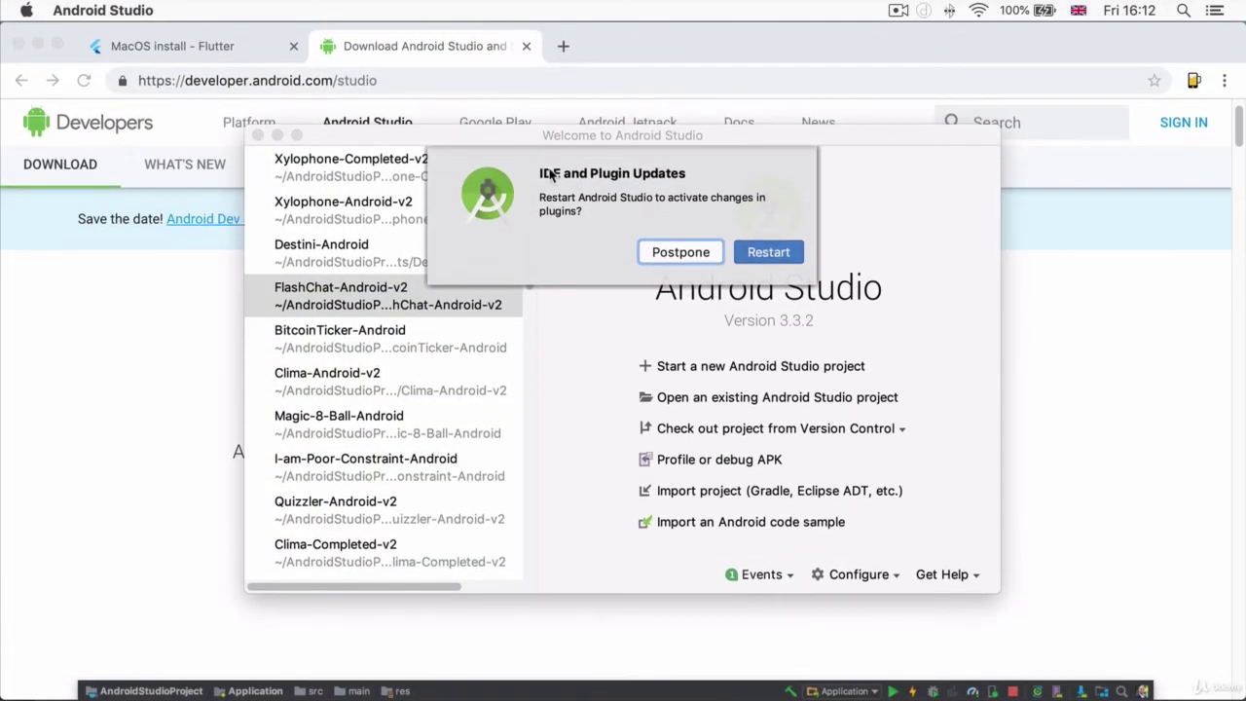
click(774, 255)
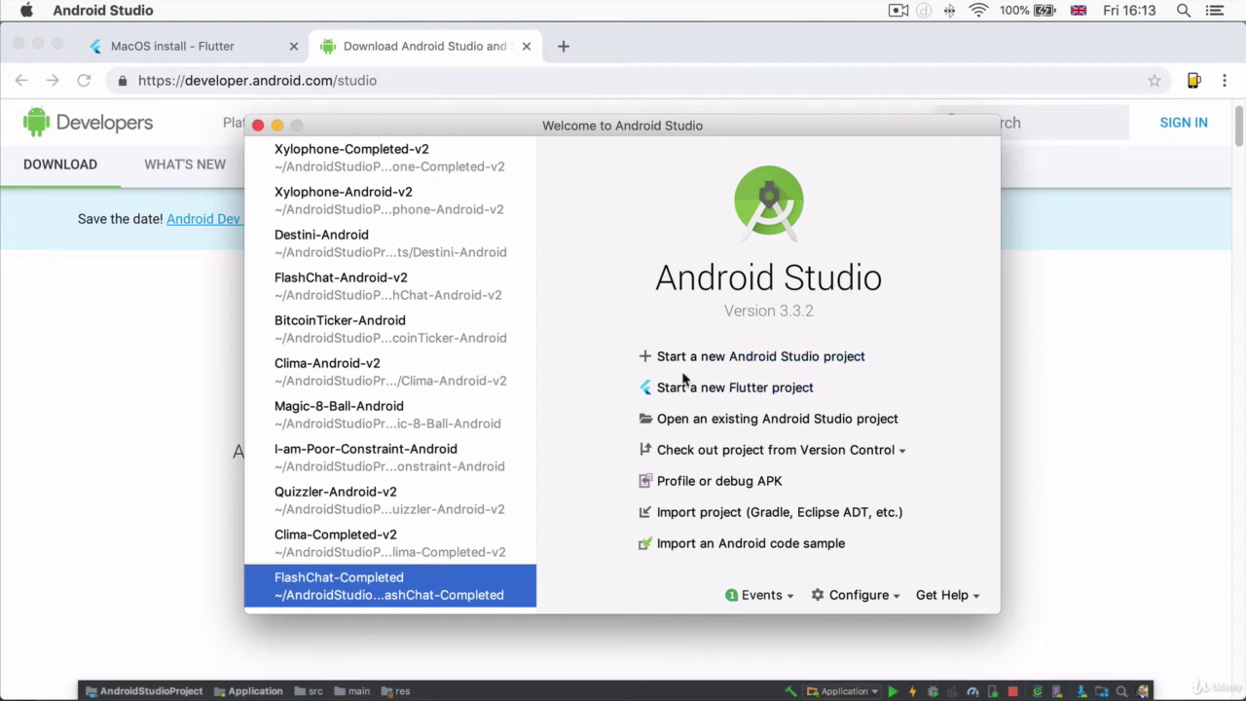
- Start a new Flutter project of type Flutter Application and name it testing_app
click(784, 390)
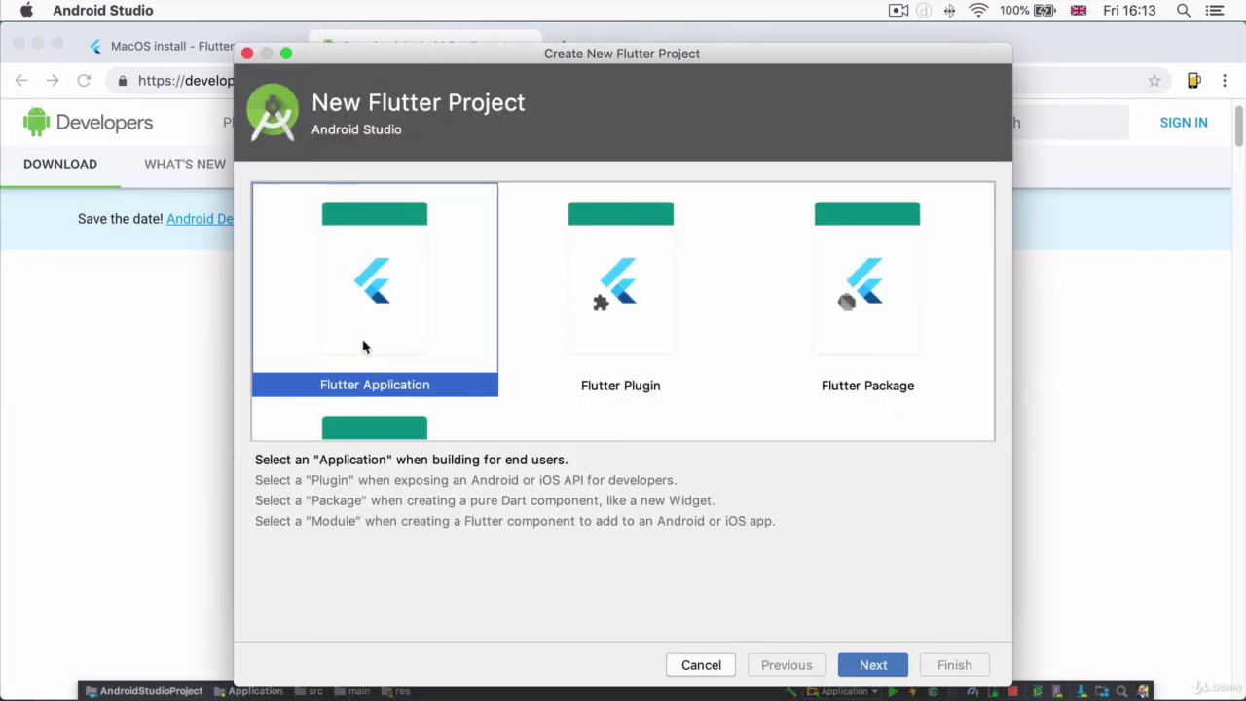
click(876, 666)
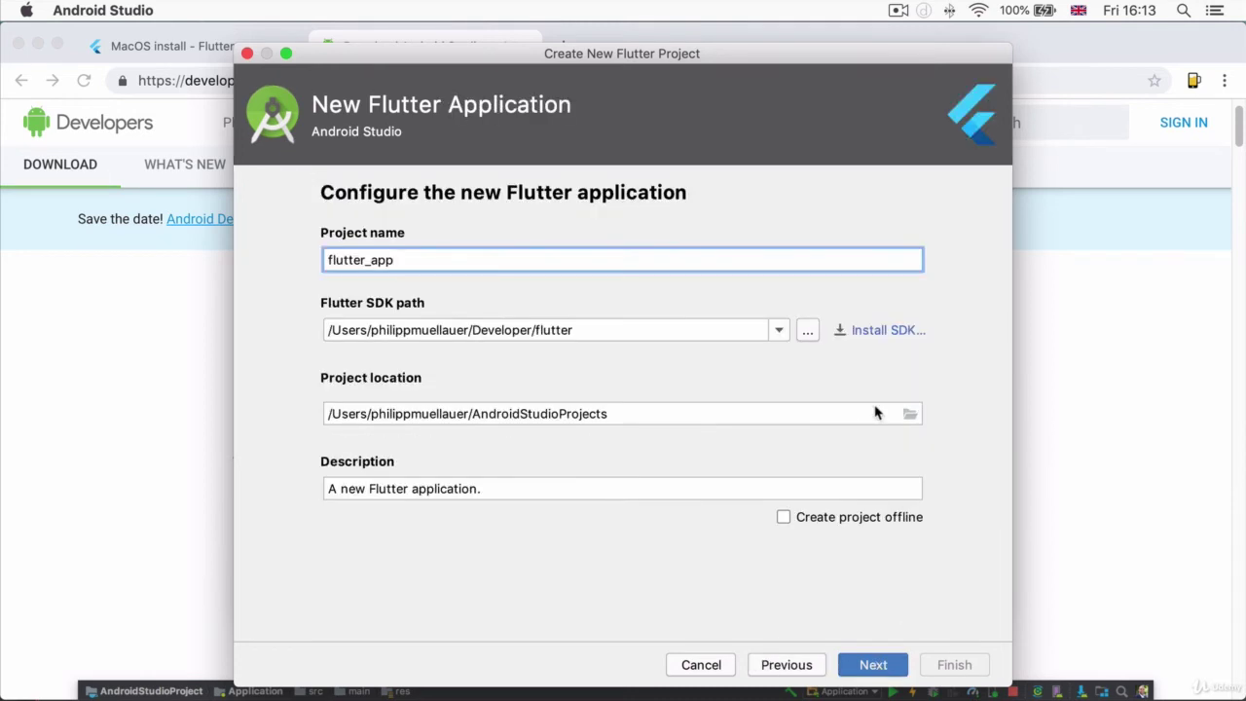
drag(422, 256, 285, 243)
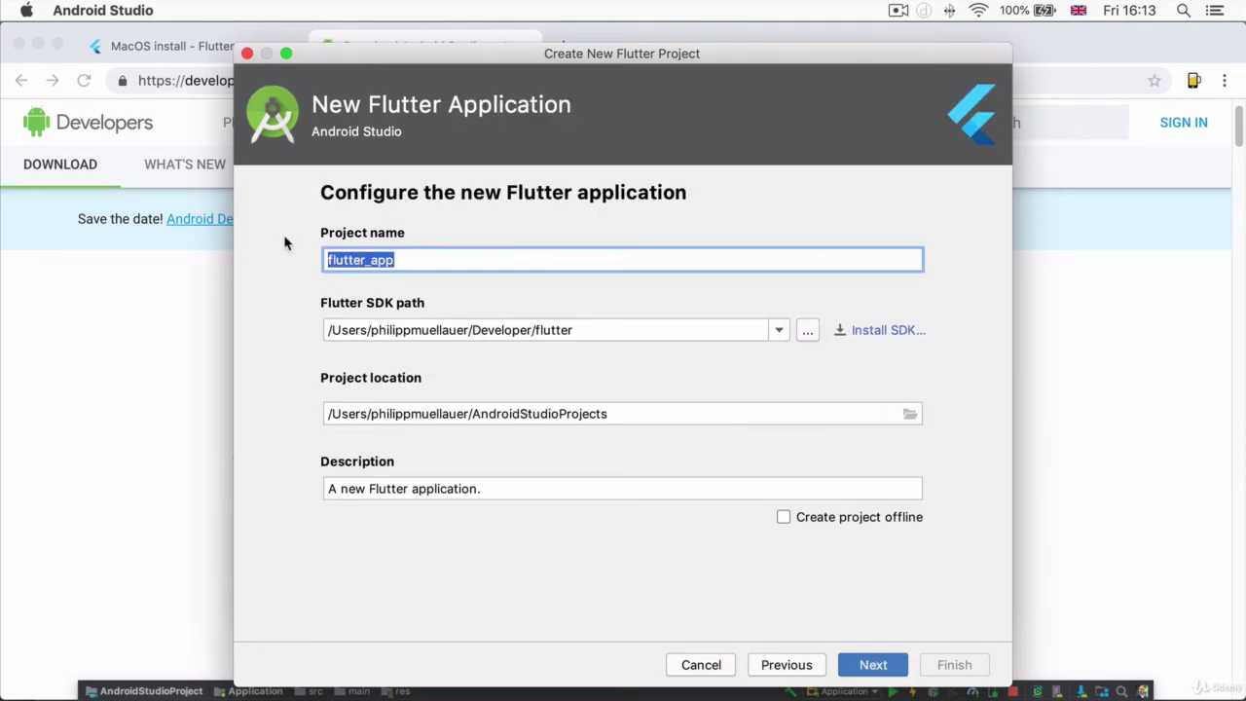
text(testing)
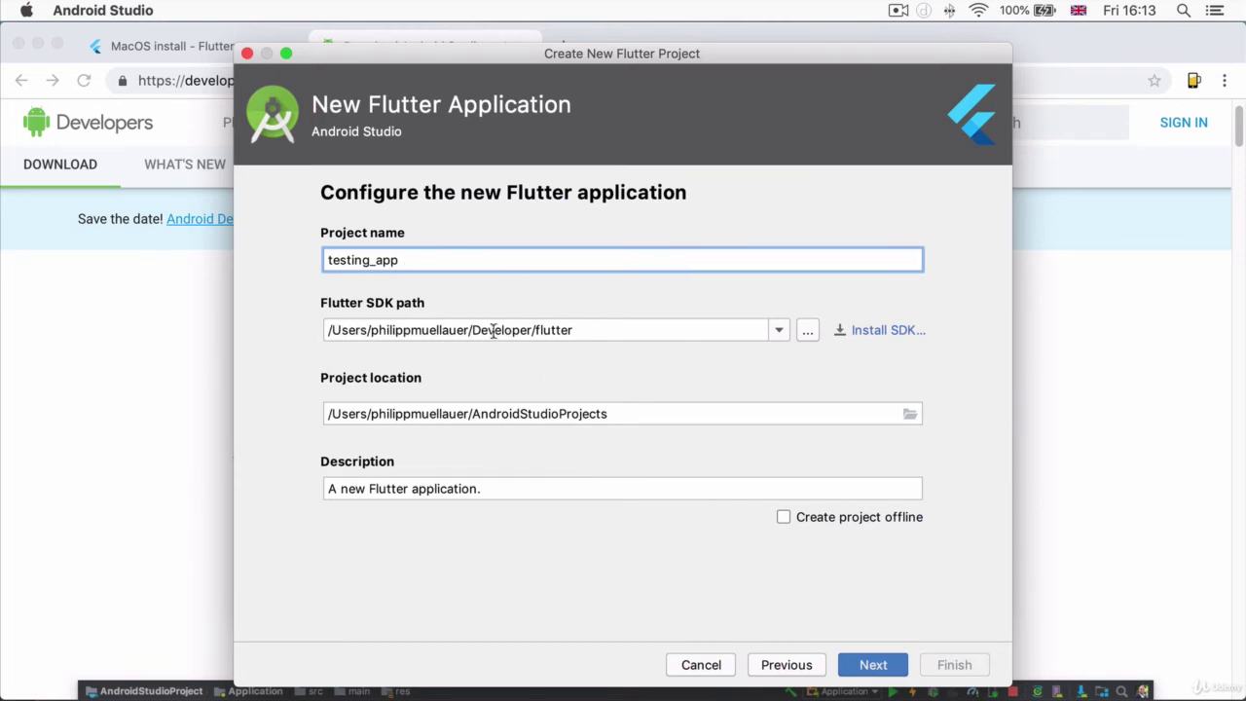
- Check the contents of the Flutter SDK folder and the AndroidStudioProjects project location without changing either path
click(809, 337)
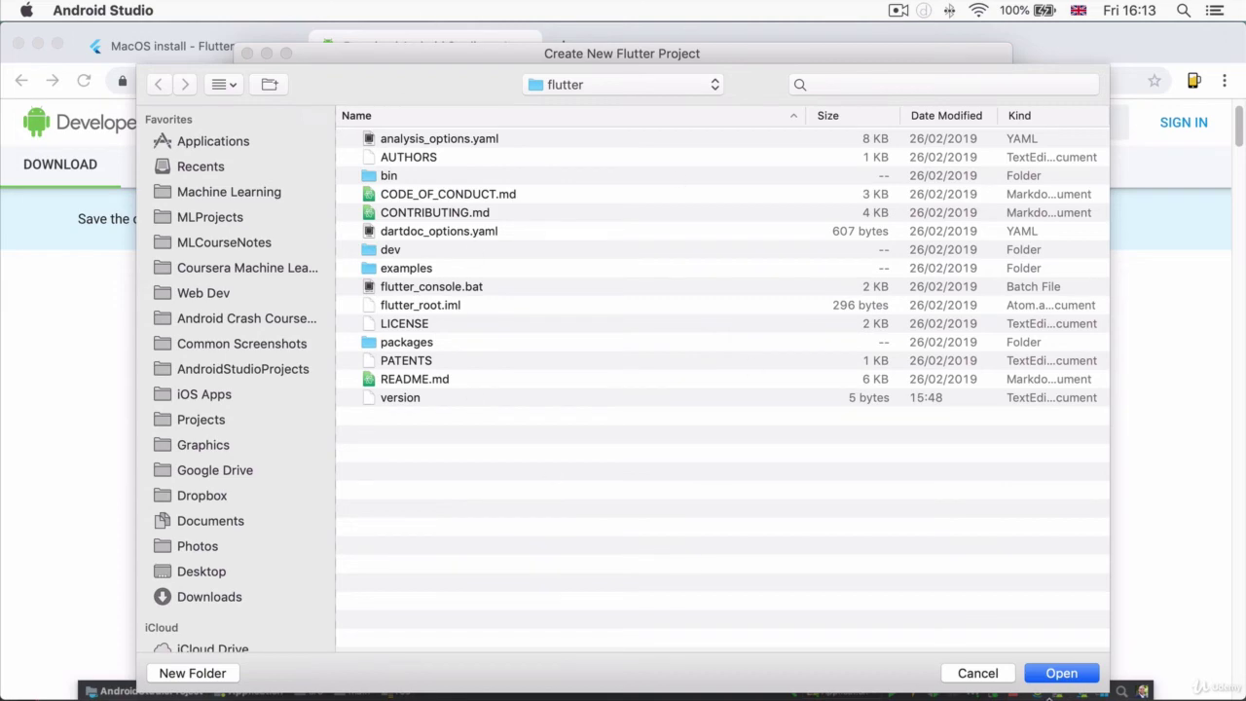
click(978, 673)
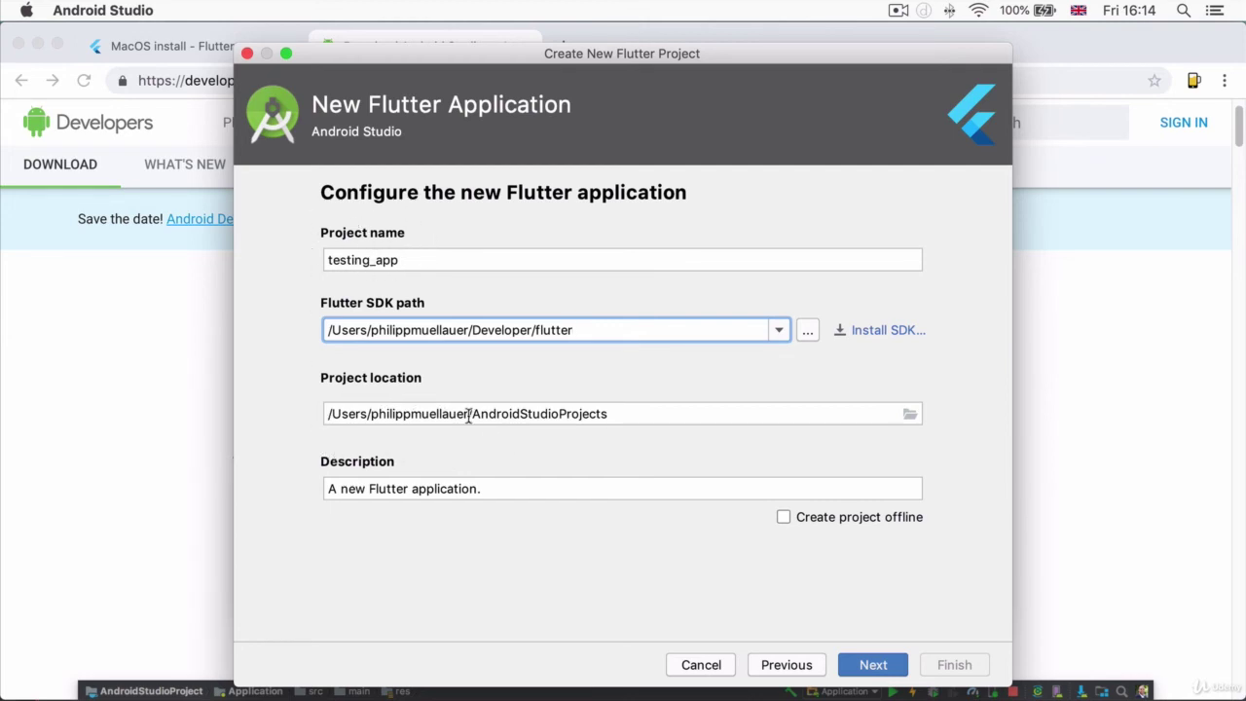
drag(470, 413, 674, 421)
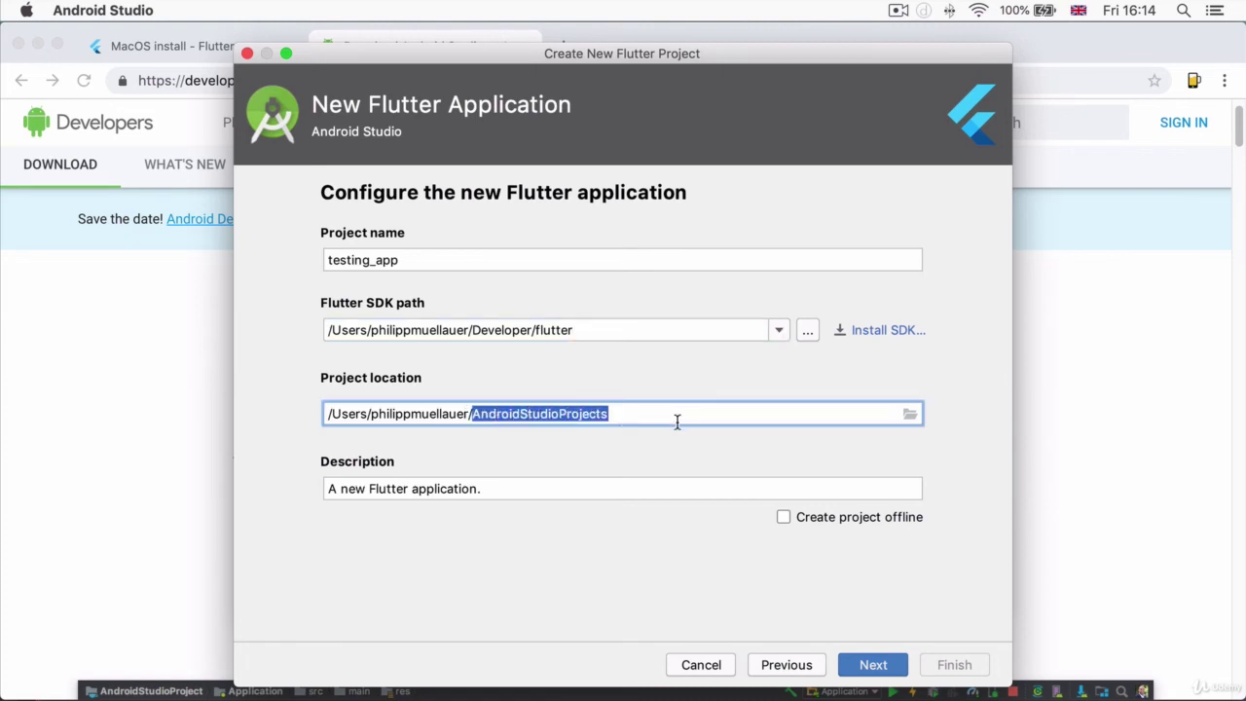
click(544, 416)
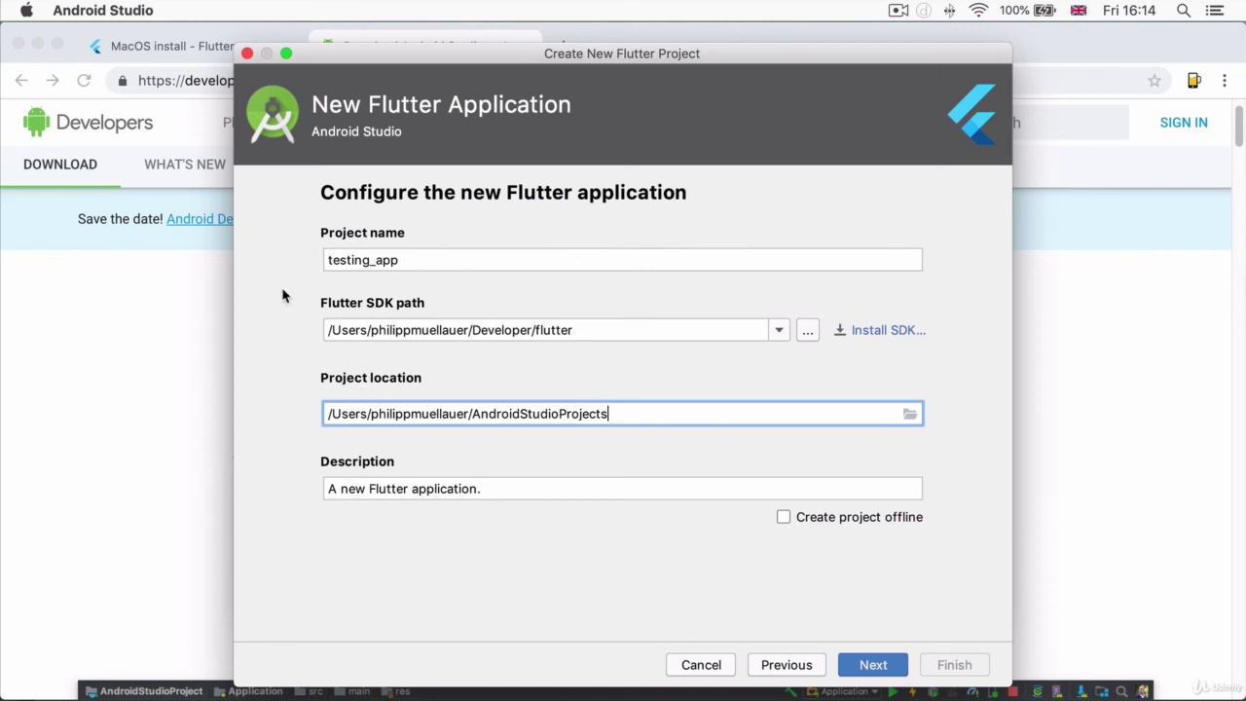
- Create the Flutter project with the company domain example.com and no sample content, Kotlin or Swift support
click(872, 666)
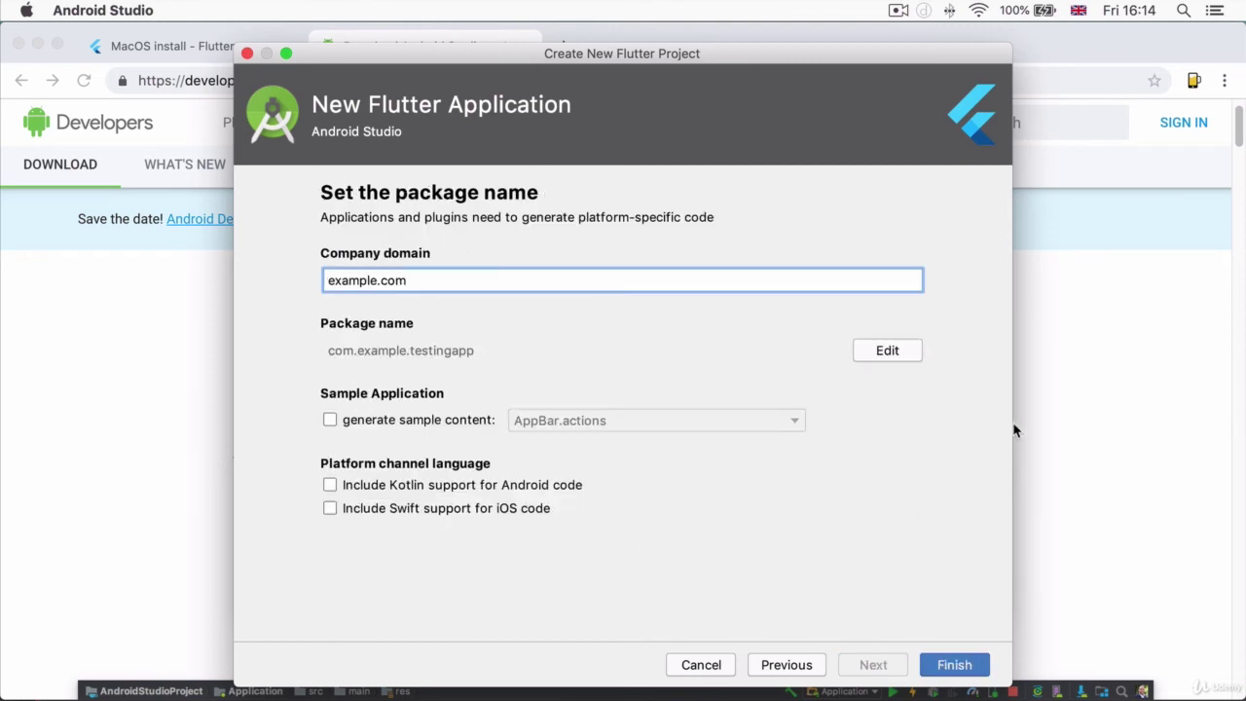
click(975, 675)
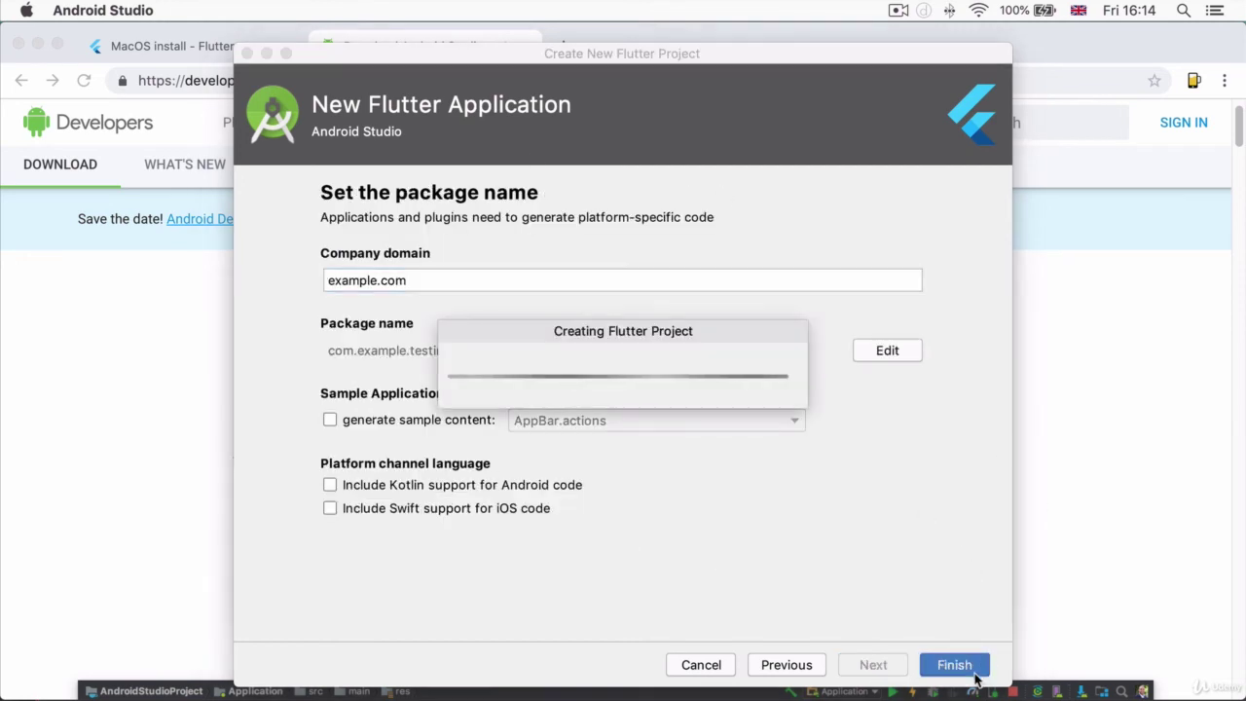